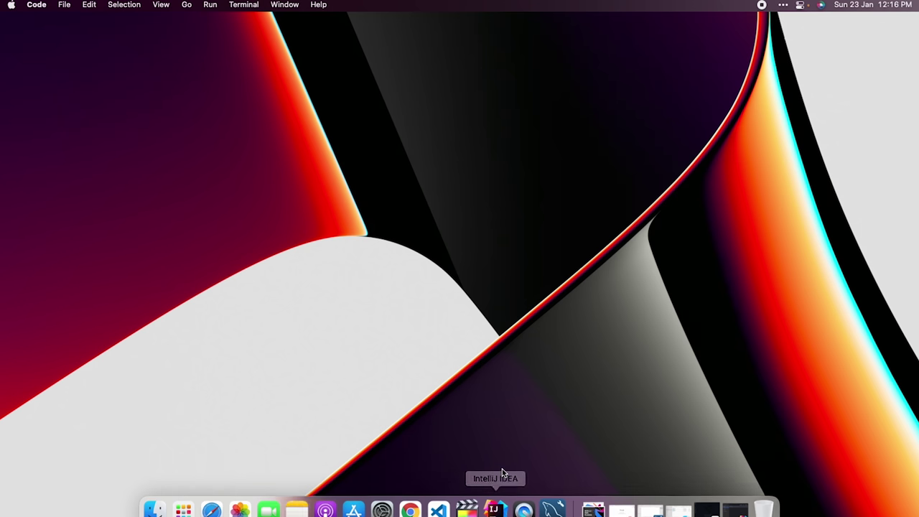
Step: Open the Spring Initializr site at start.spring.io in Chrome
left_click(412, 497)
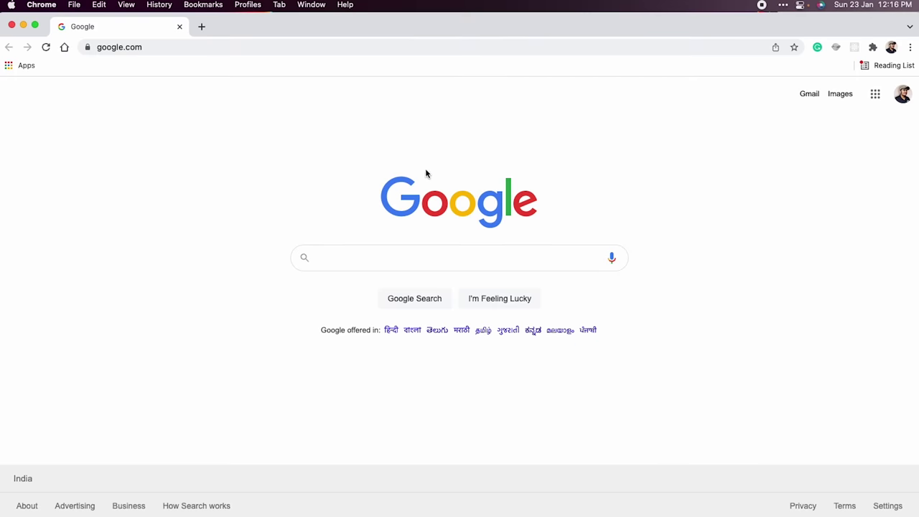
left_click(241, 48)
type("star")
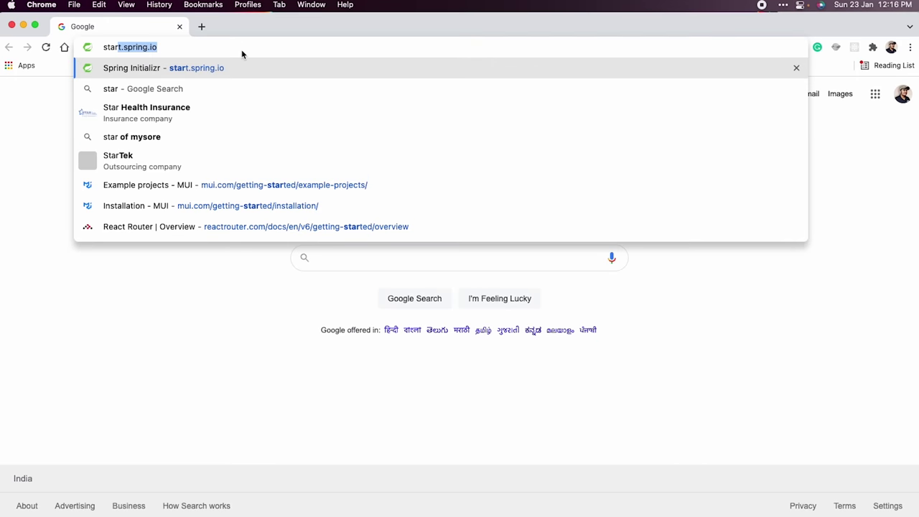
type("t.sprin")
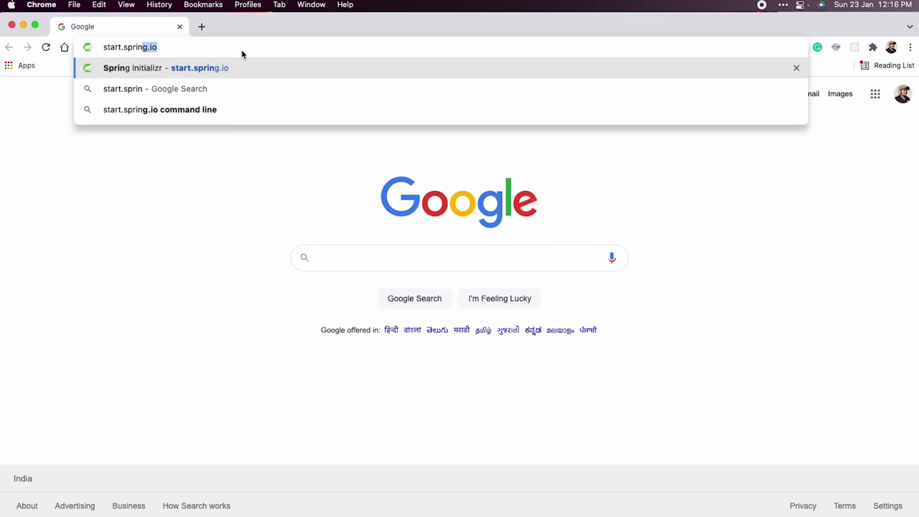
key("Return")
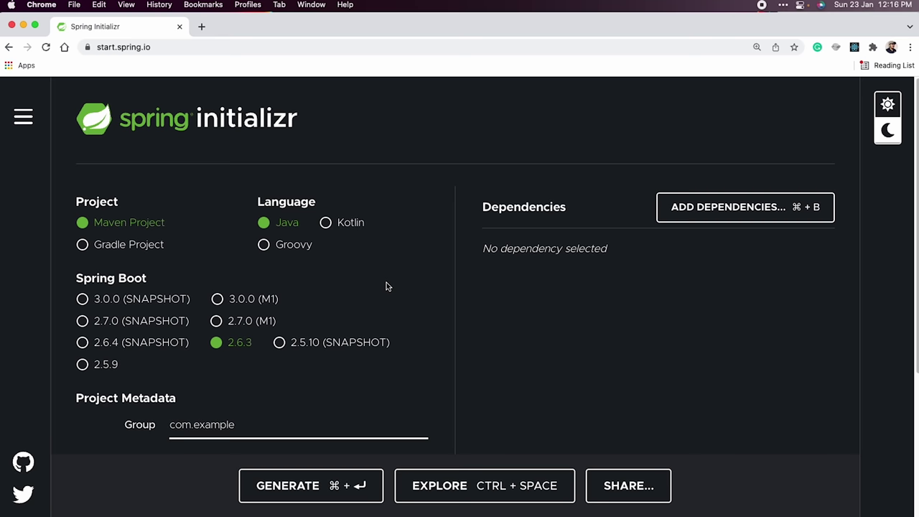
Step: Set the project metadata Group to com.dailycodebuffer
scroll(386, 286, "down", 3)
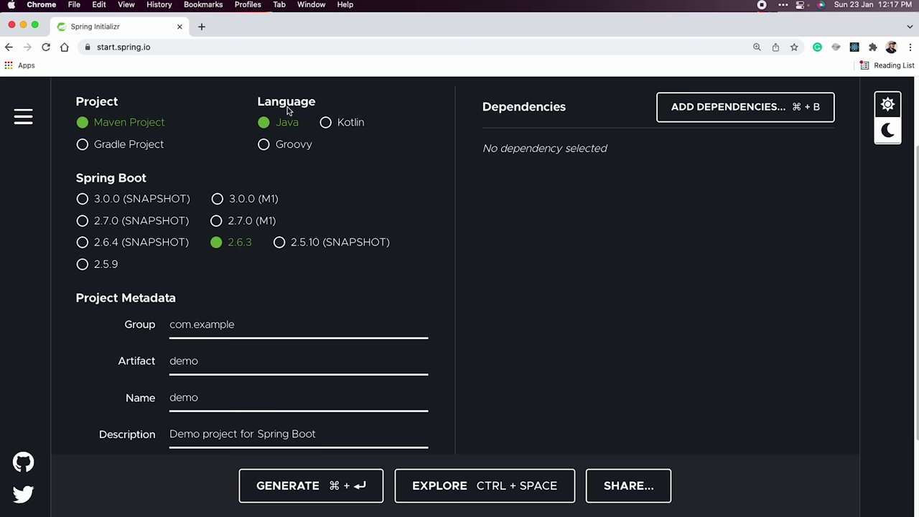
left_click(261, 324)
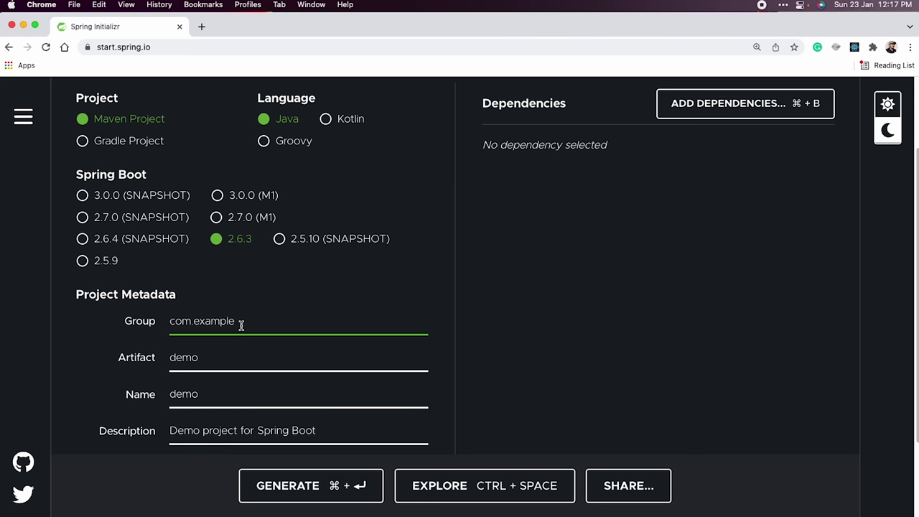
triple_click(242, 323)
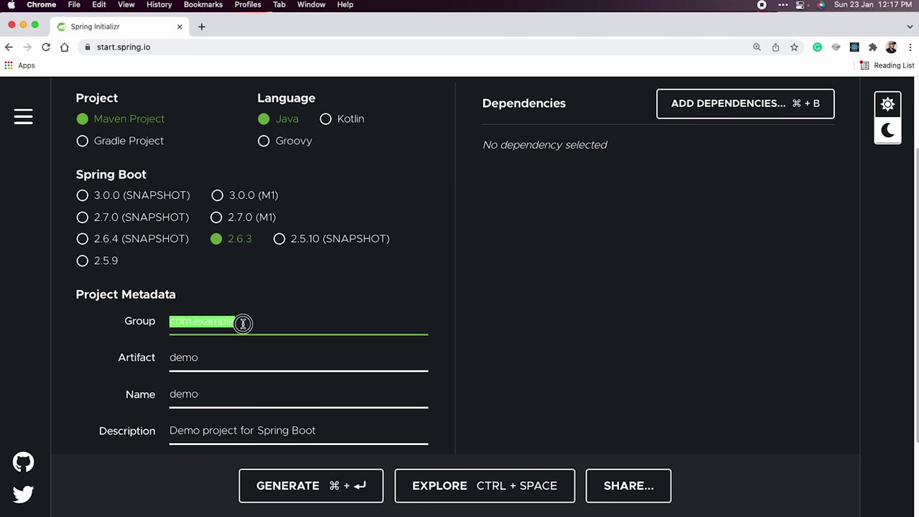
type("com.")
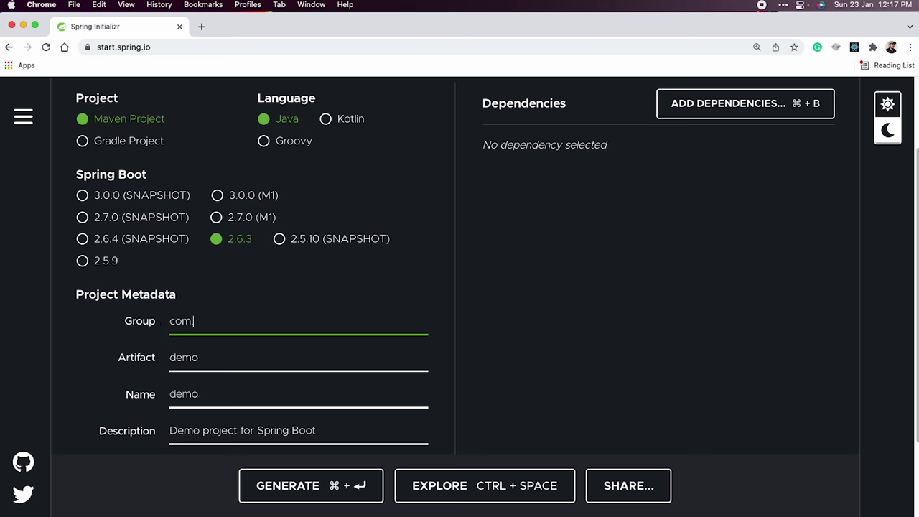
type("dailycodebuffer")
Step: Set the project's Artifact to employee-system-api
left_click_drag(213, 354, 171, 359)
type("employ")
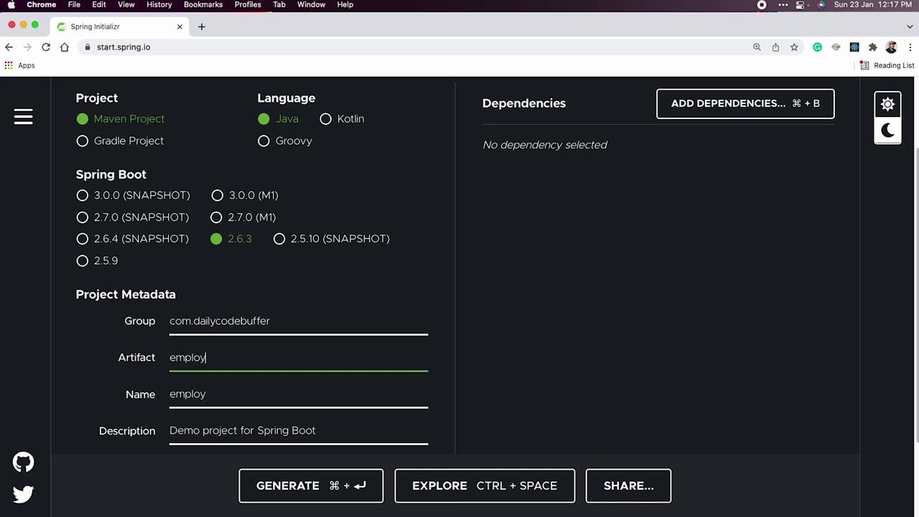
type("ee-system-backen")
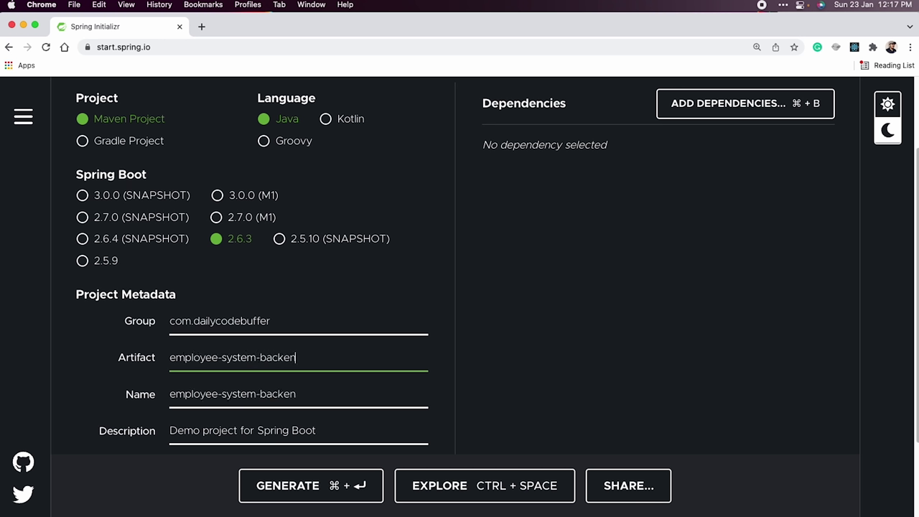
key("BackSpace")
key("BackSpace")
key("BackSpace")
key("BackSpace")
key("BackSpace")
key("BackSpace")
type("api")
Step: Change the package name to com.dailycodebuffer.Employee
scroll(271, 343, "down", 3)
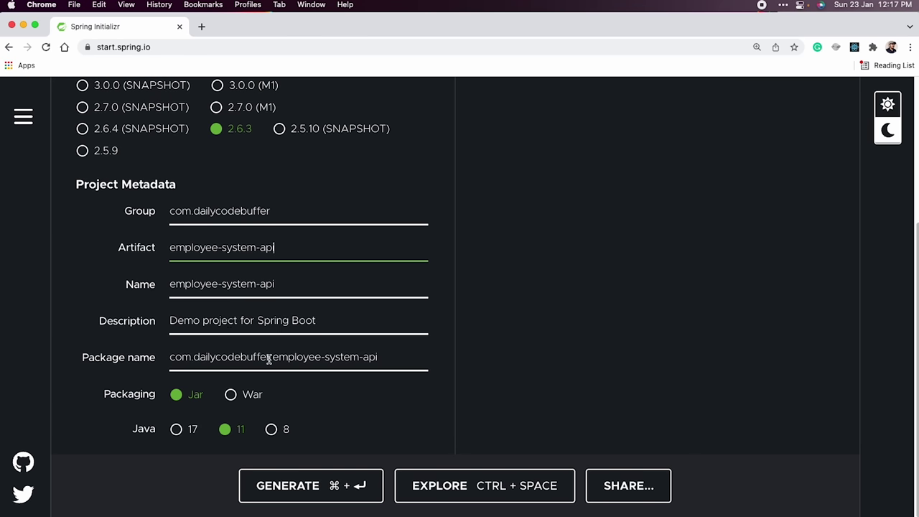
left_click_drag(273, 358, 377, 359)
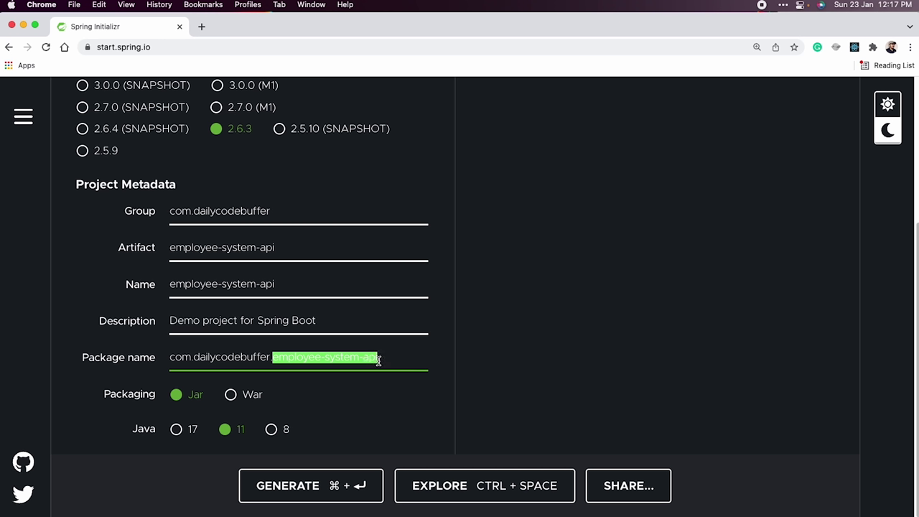
type("EMployee")
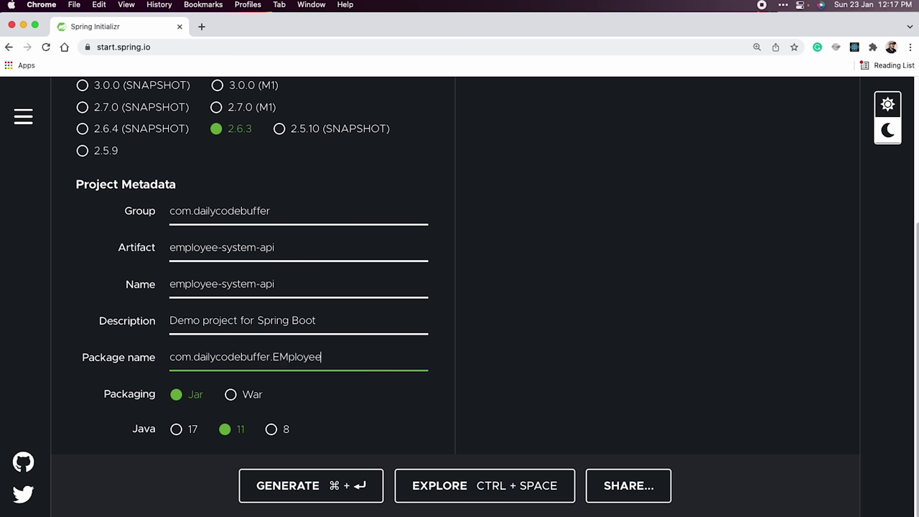
key("Left")
key("Left")
key("Left")
key("Left")
key("Left")
key("Left")
key("BackSpace")
type("m")
Step: Add the Lombok and Spring Data JPA dependencies to the project
scroll(515, 356, "up", 1)
scroll(516, 356, "up", 5)
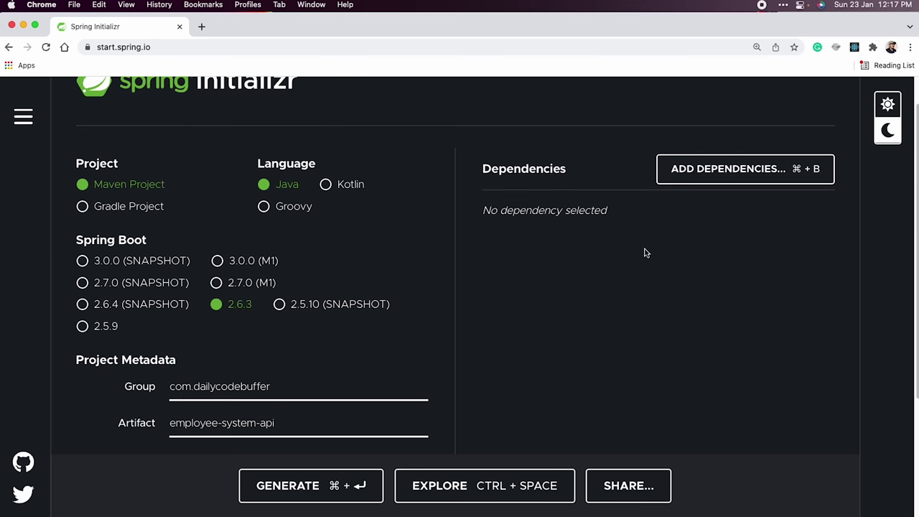
left_click(718, 168)
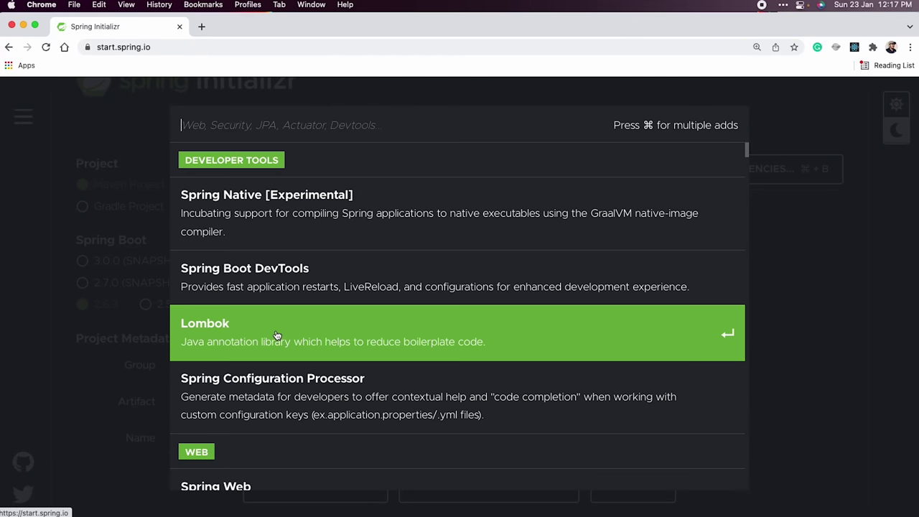
left_click(276, 335)
key("super+b")
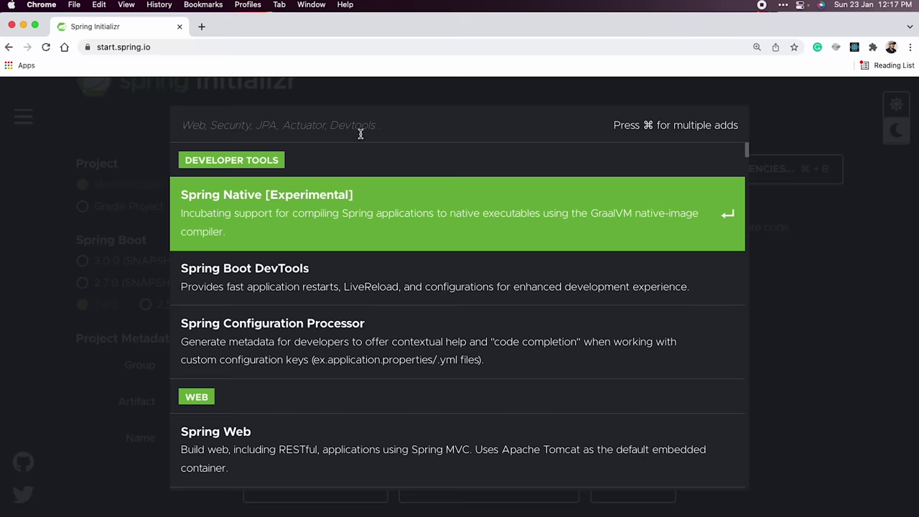
type("jpa")
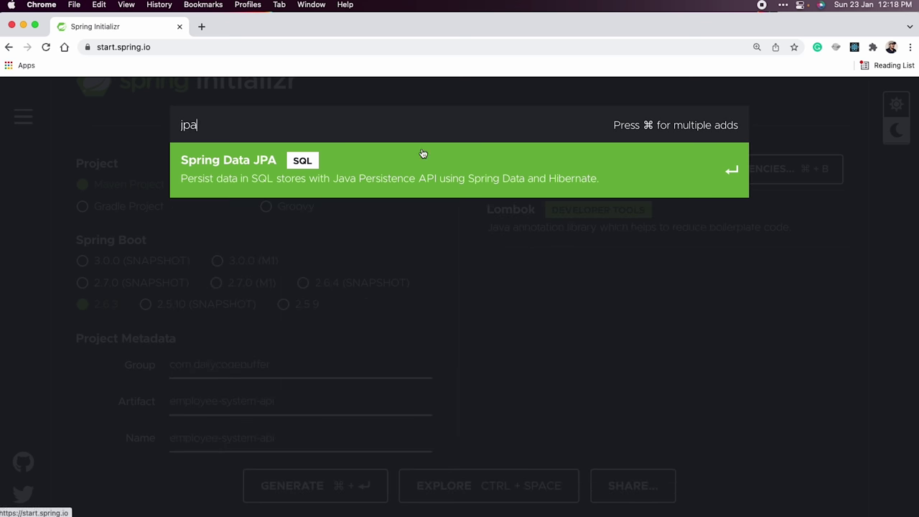
left_click(424, 175)
Step: Add the MS SQL Server Driver and Spring Web dependencies to the project
left_click(746, 176)
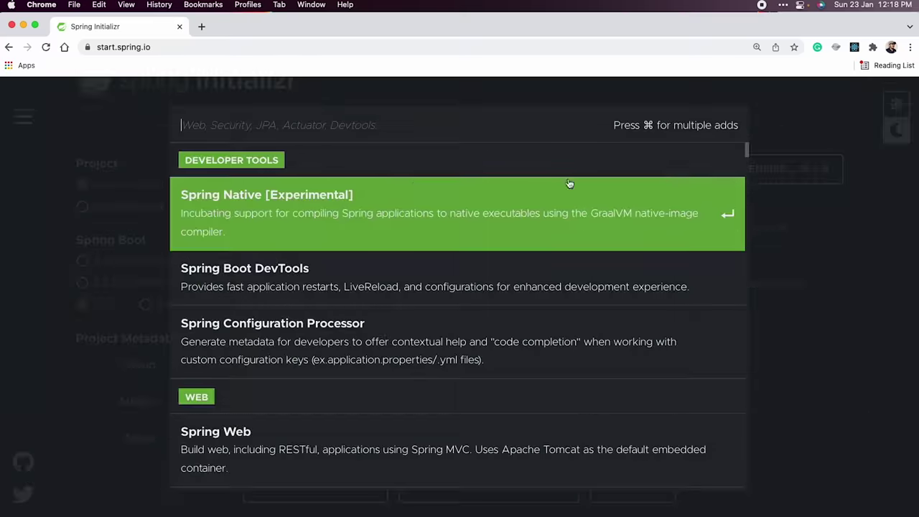
type("sql")
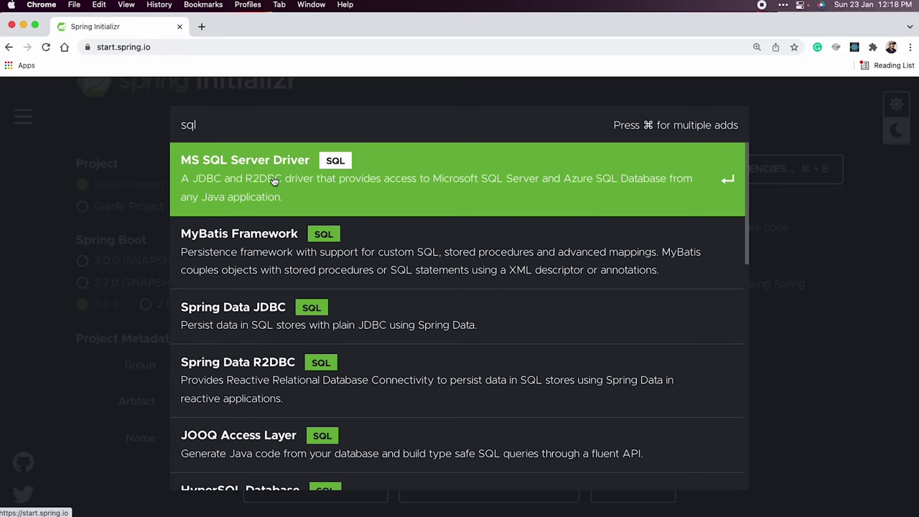
key("BackSpace")
key("BackSpace")
key("BackSpace")
type("web")
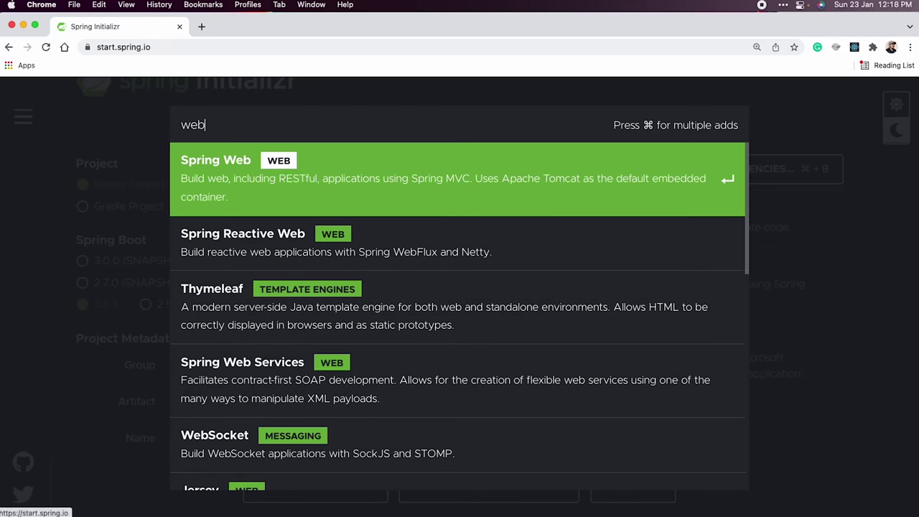
left_click(388, 174)
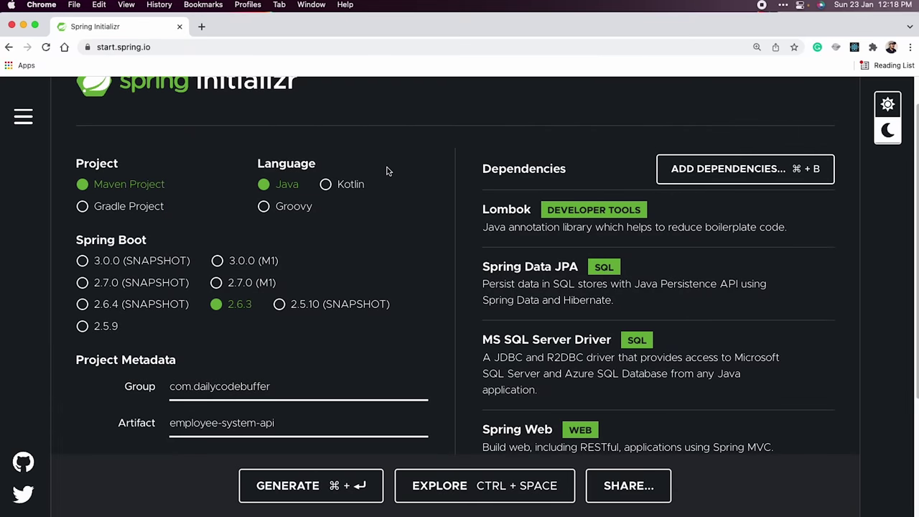
Step: Minimize the browser, switch to IntelliJ IDEA and start a new Spring Initializr project
scroll(825, 323, "down", 5)
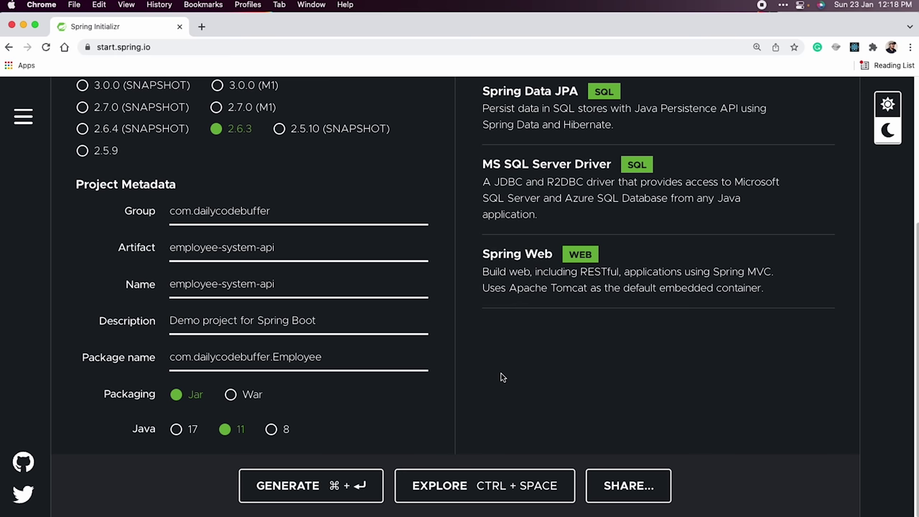
mouse_move(509, 499)
key("super+m")
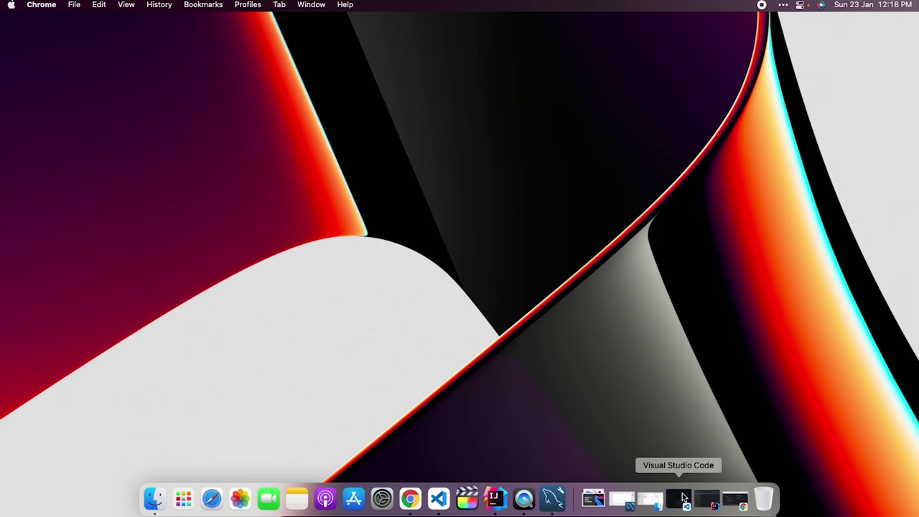
left_click(705, 499)
left_click(587, 78)
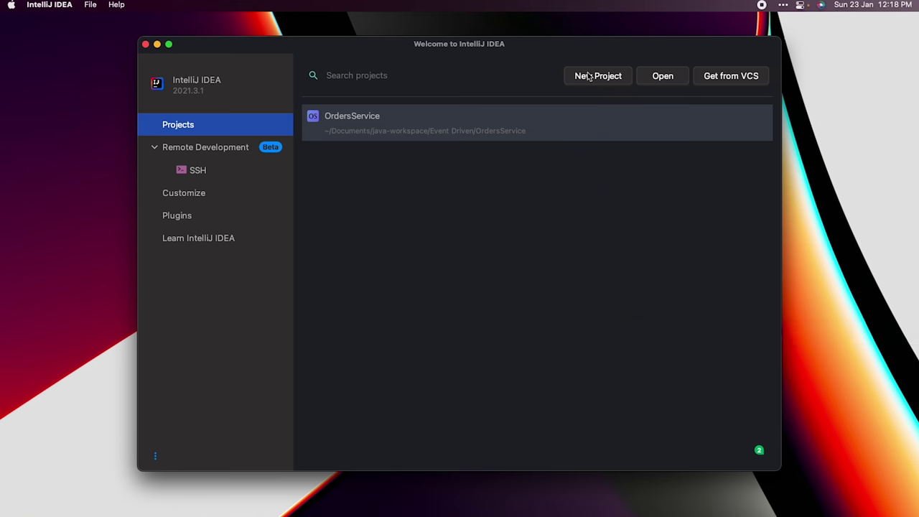
left_click(207, 174)
Step: Name the new IntelliJ project employee-system-api
left_click(398, 74)
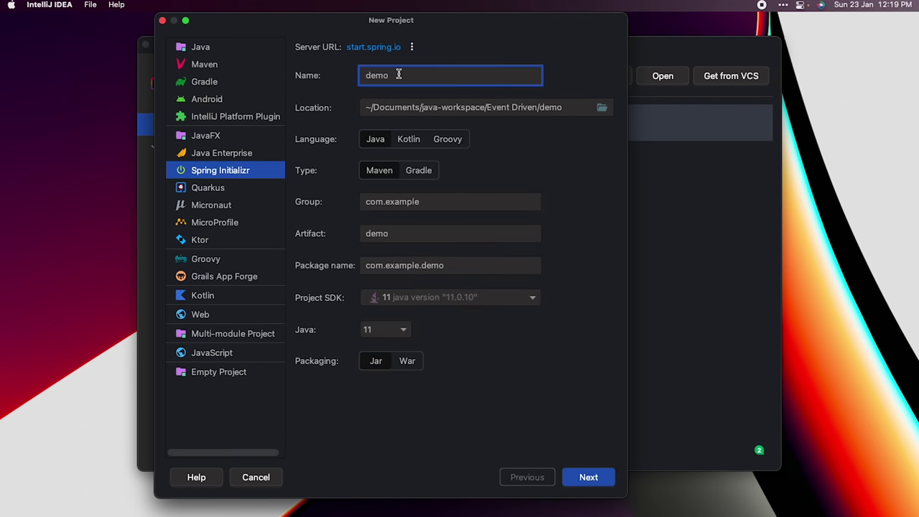
key("BackSpace")
key("BackSpace")
key("BackSpace")
key("BackSpace")
type("emplo")
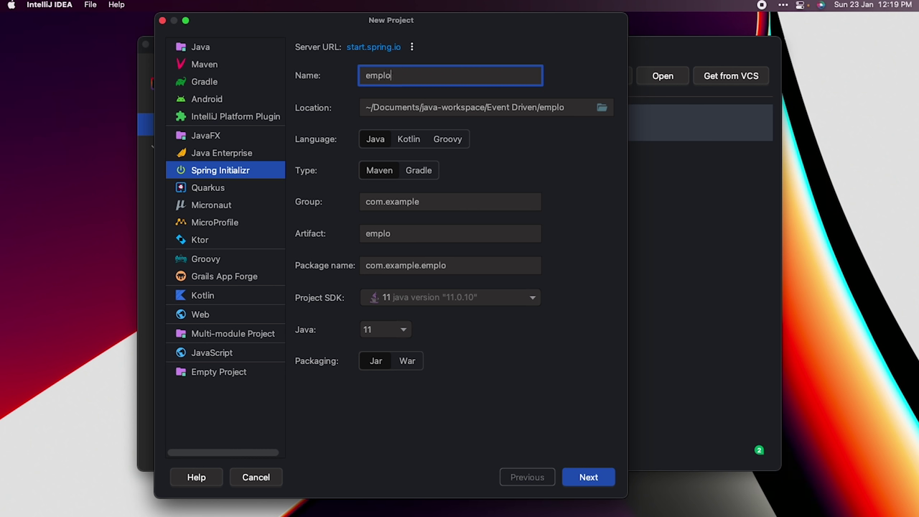
type("yee-system-api")
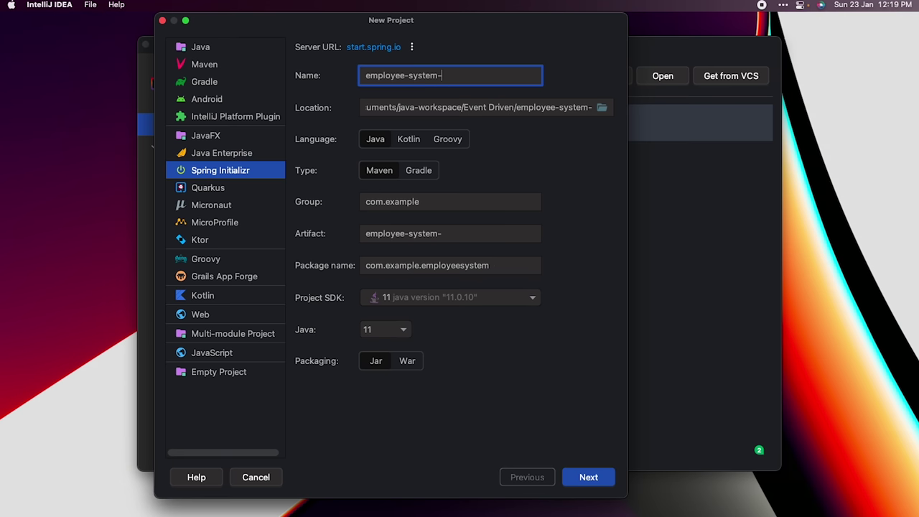
Step: Check the Spring Initializr page in Chrome for the project metadata and return to the IntelliJ new project dialog
mouse_move(610, 503)
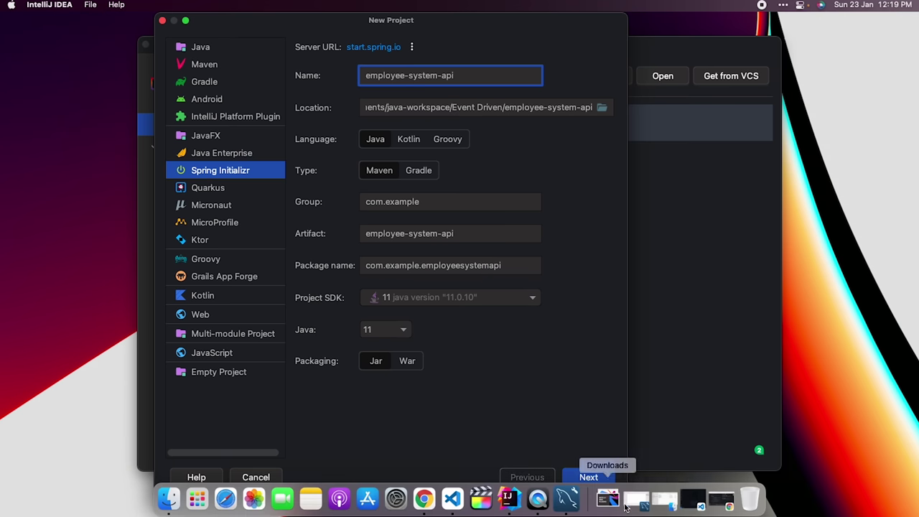
left_click(724, 502)
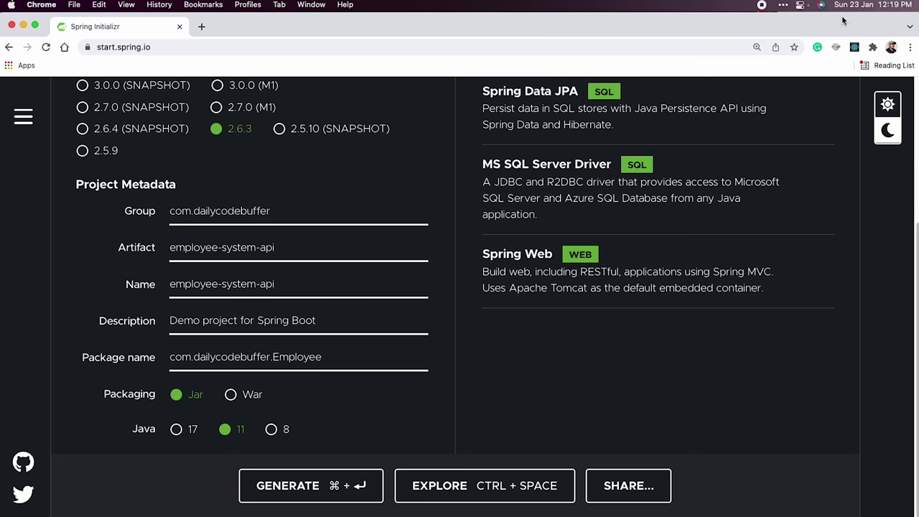
left_click(23, 26)
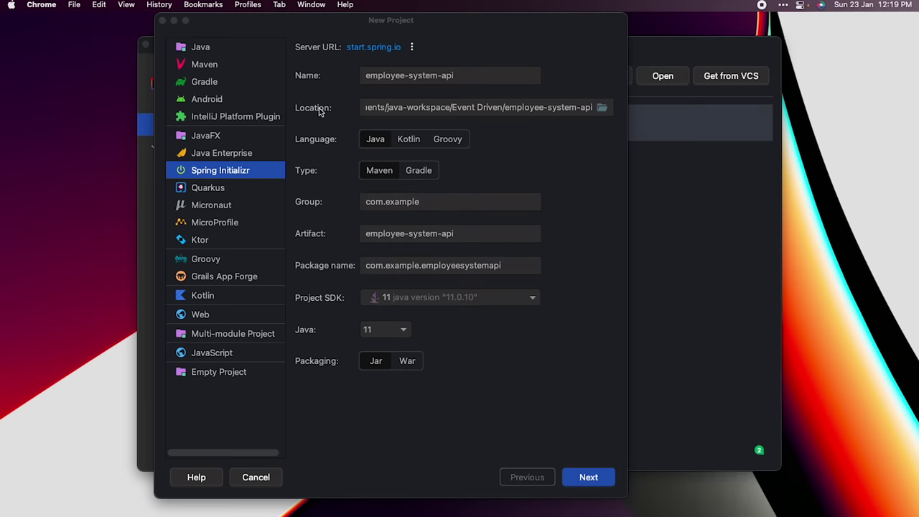
Step: Set the project location to a new folder named employee-management-system inside Documents/react-workspace
left_click(601, 107)
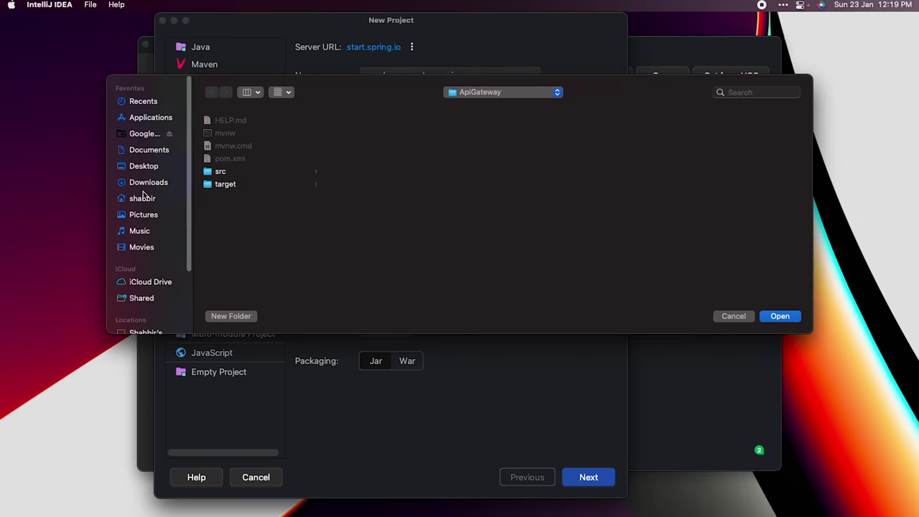
left_click(147, 149)
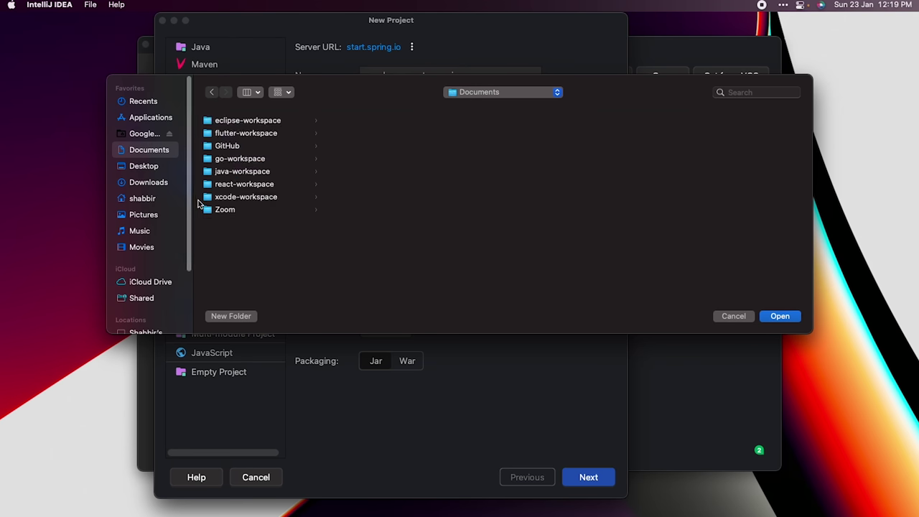
left_click(244, 183)
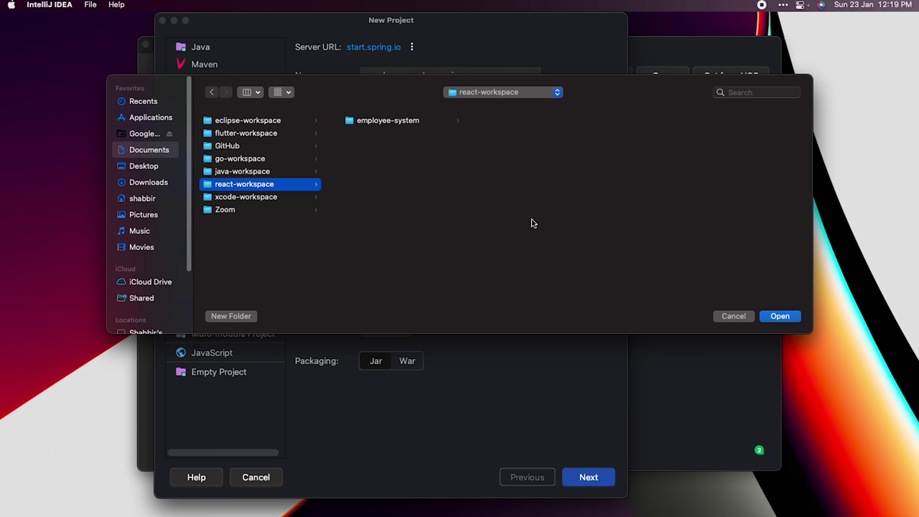
left_click(230, 316)
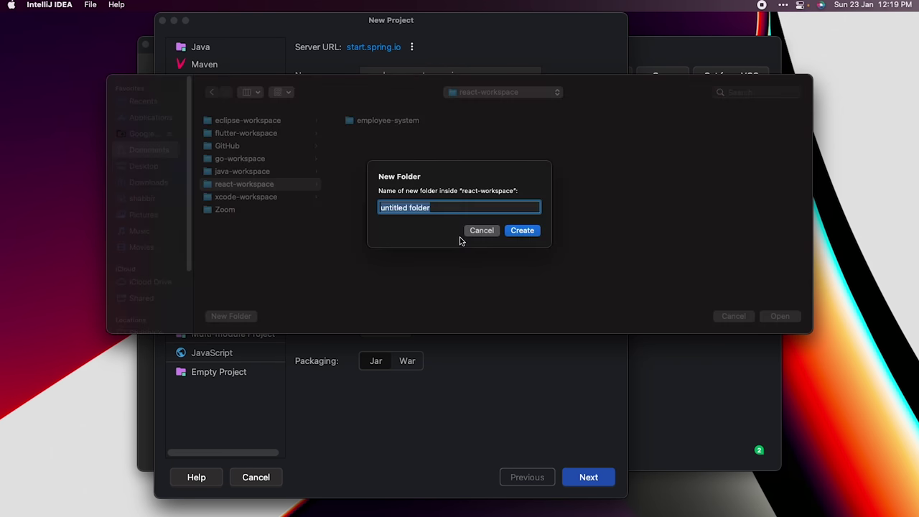
type("employee-management")
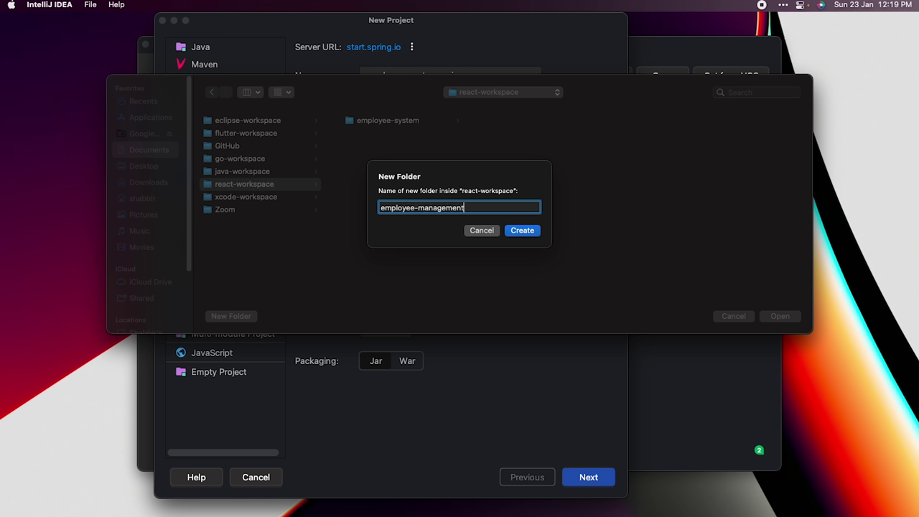
type("-system")
key("Return")
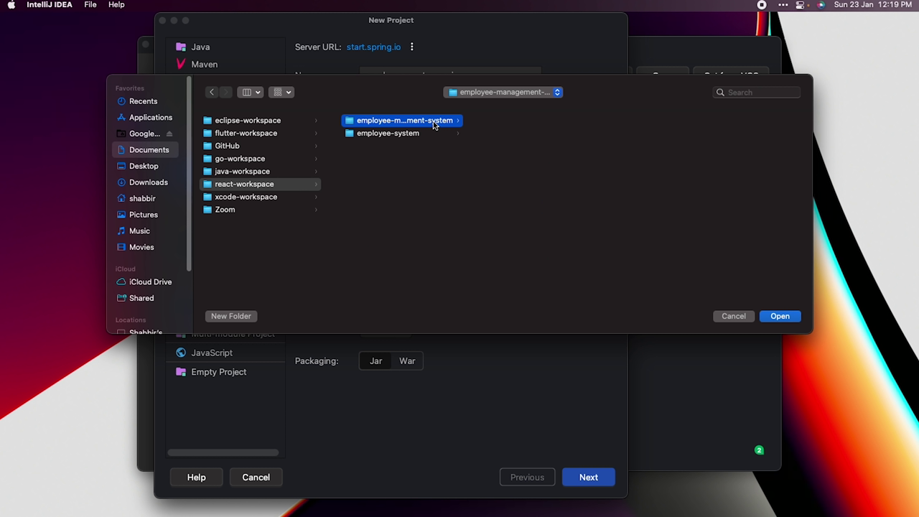
left_click(779, 316)
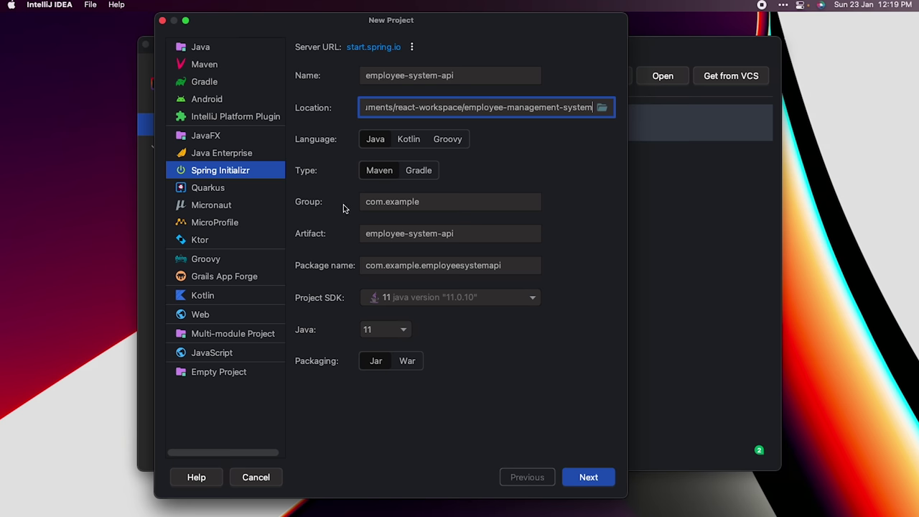
Step: Set the project's group to com.dailycodebuffer and its package name to com.dailycodebuffer.employee
double_click(408, 201)
type("com.dailycodebuffer")
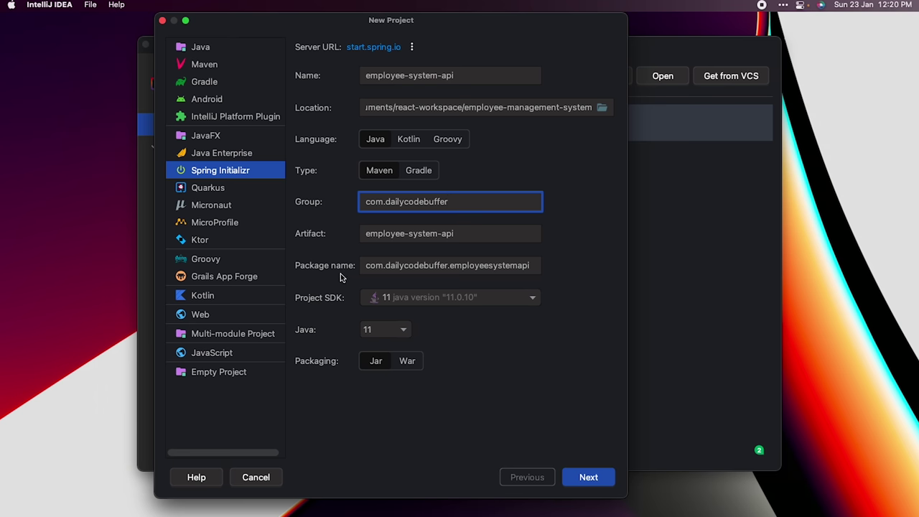
left_click(451, 267)
left_click_drag(450, 266, 549, 266)
type("employee")
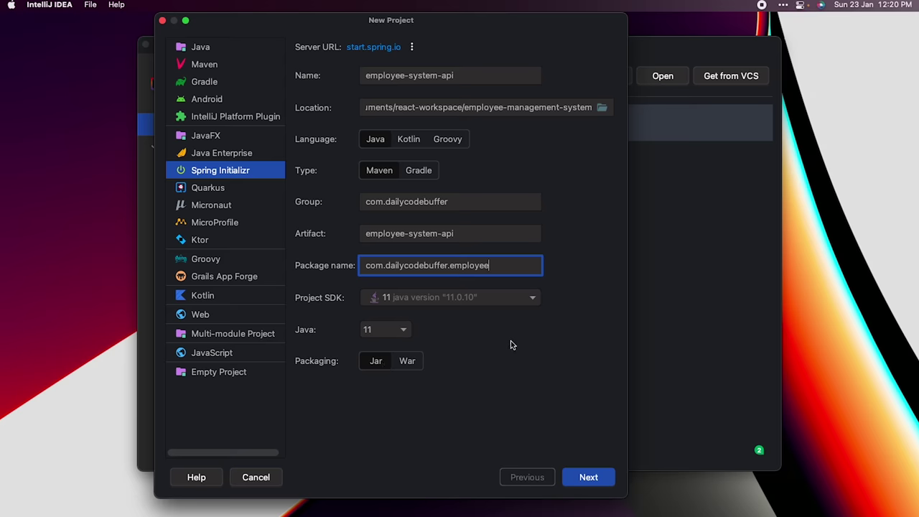
Step: Check the settings against the Spring Initializr page in Chrome, then return to IntelliJ IDEA and proceed to the dependency selection
key("super+Tab")
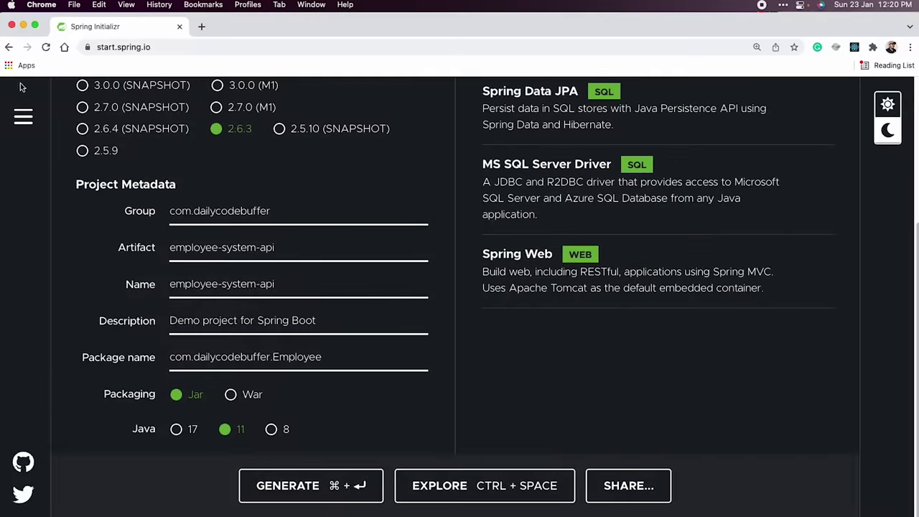
left_click(23, 25)
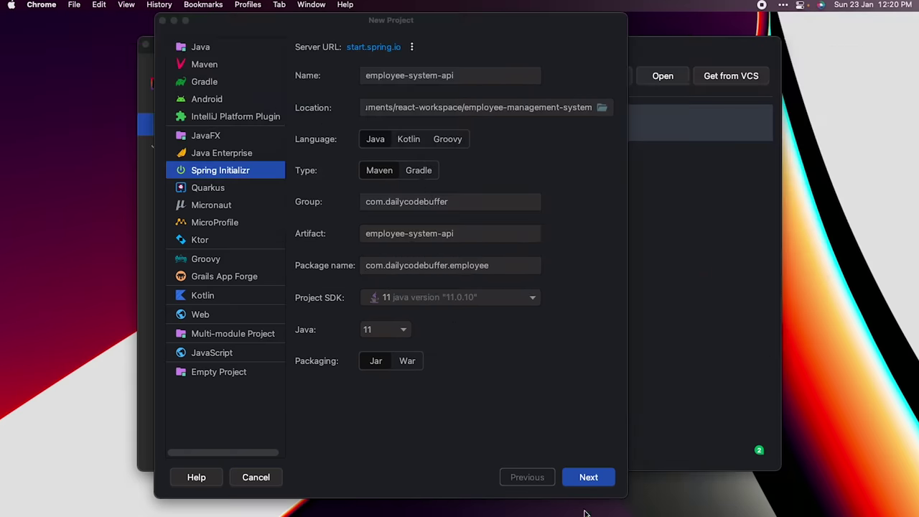
left_click(602, 474)
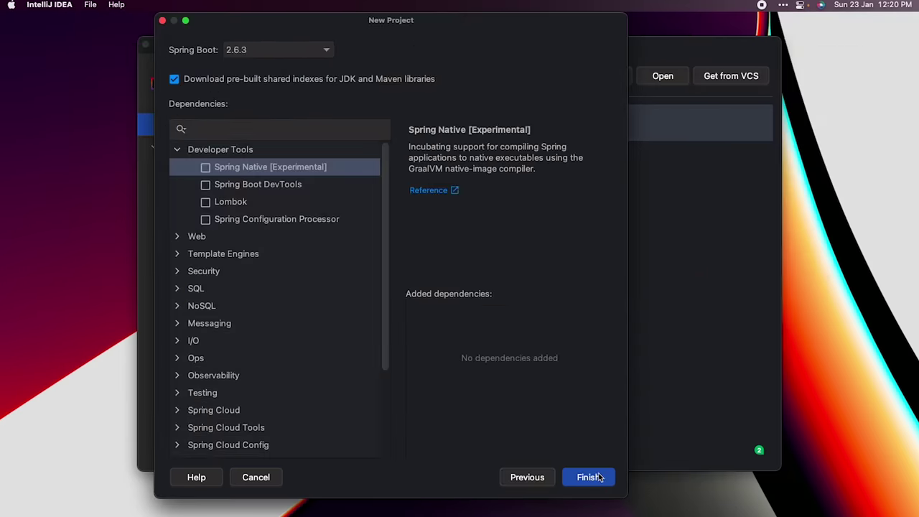
Step: Add the Lombok, Spring Web and Spring Data JPA dependencies to the new project
left_click(206, 204)
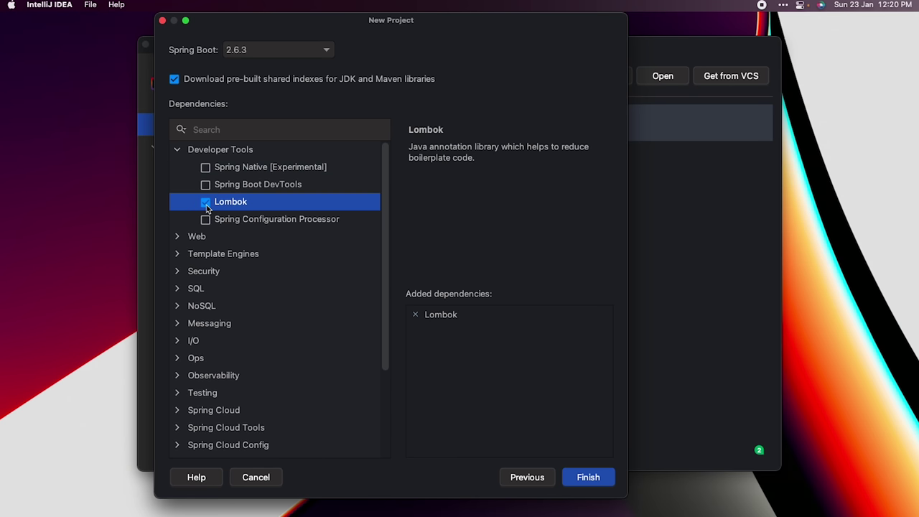
left_click(178, 237)
left_click(206, 255)
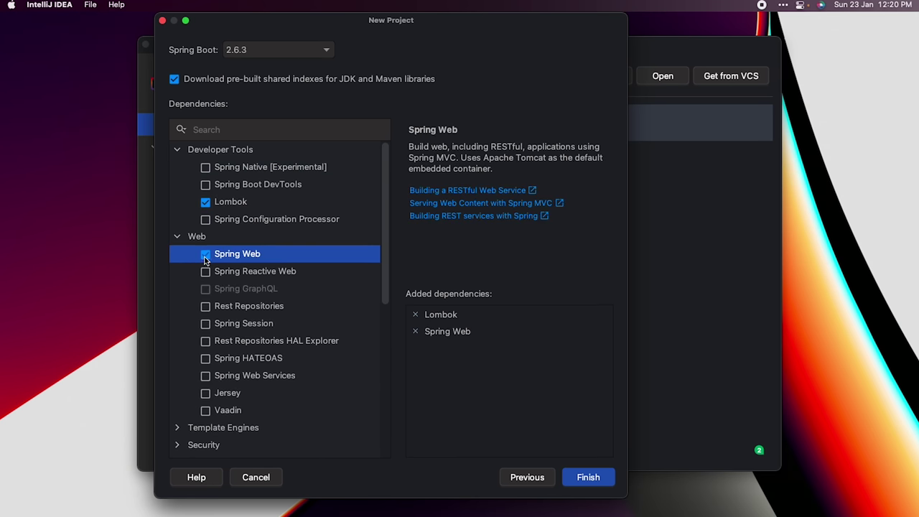
scroll(216, 323, "down", 5)
left_click(178, 311)
scroll(180, 313, "down", 3)
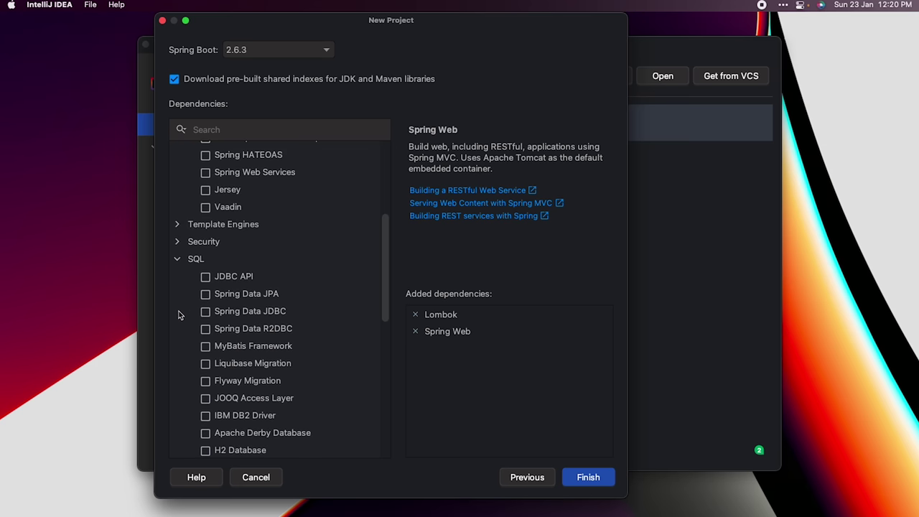
left_click(206, 250)
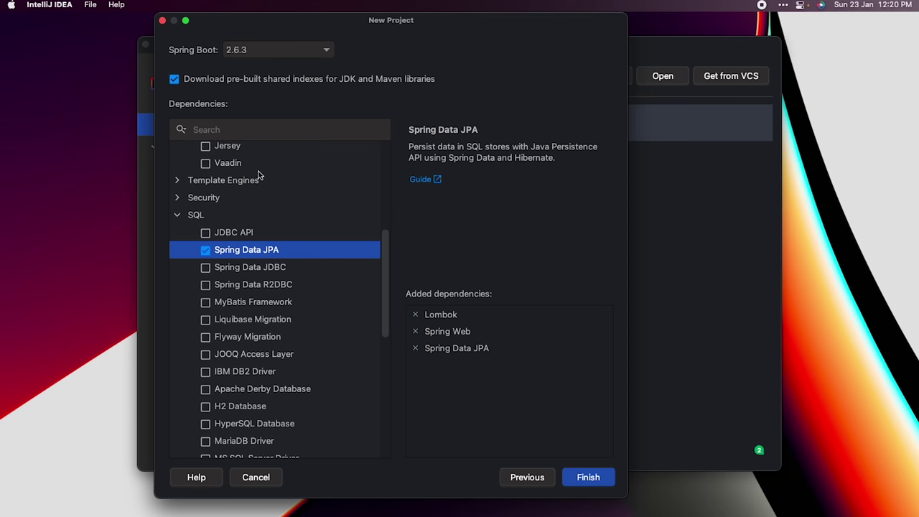
Step: Search the dependencies for mysql, add the MySQL Driver and finish creating the project
left_click(264, 133)
type("mysql")
left_click(205, 171)
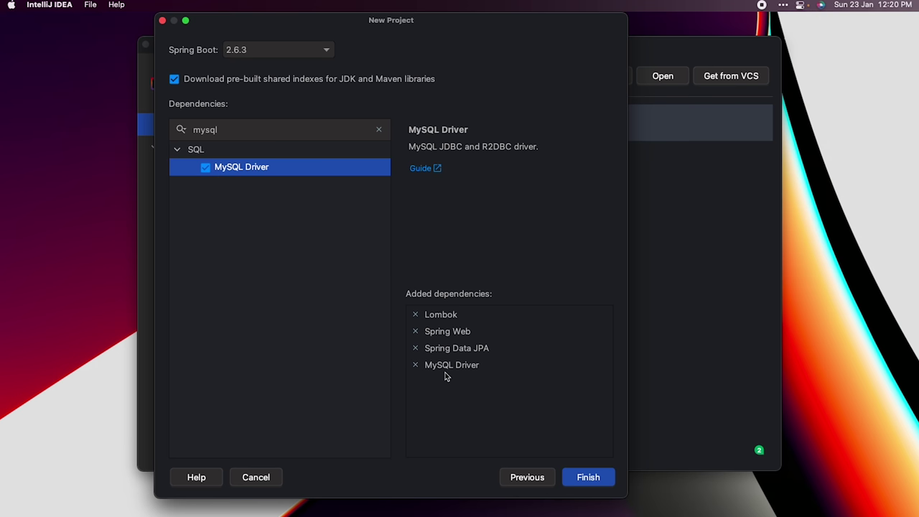
left_click(589, 477)
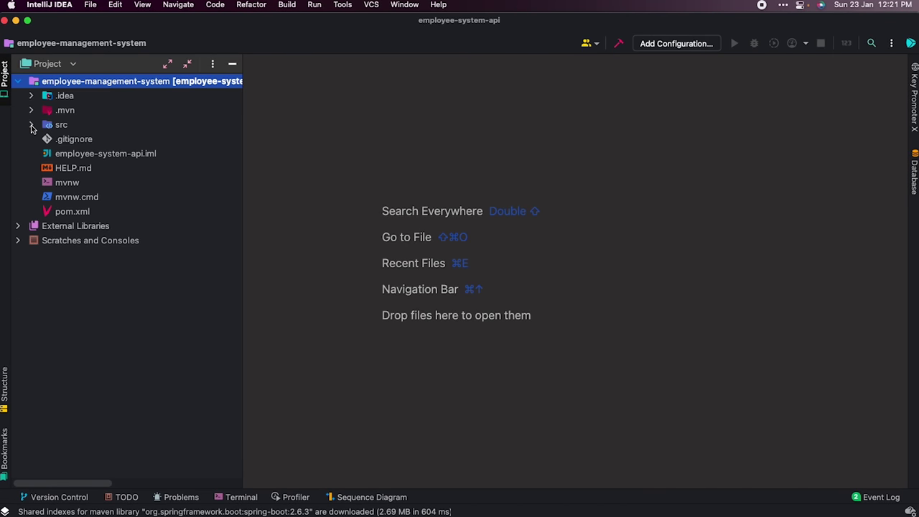
Step: Expand the src/main resources and java folders and open the EmployeeSystemApiApplication class to examine it
left_click(31, 125)
left_click(45, 138)
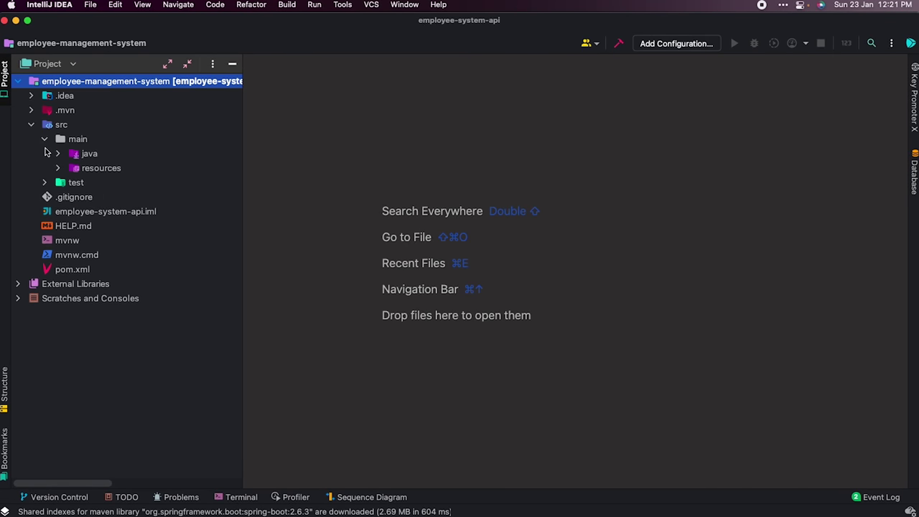
left_click(58, 168)
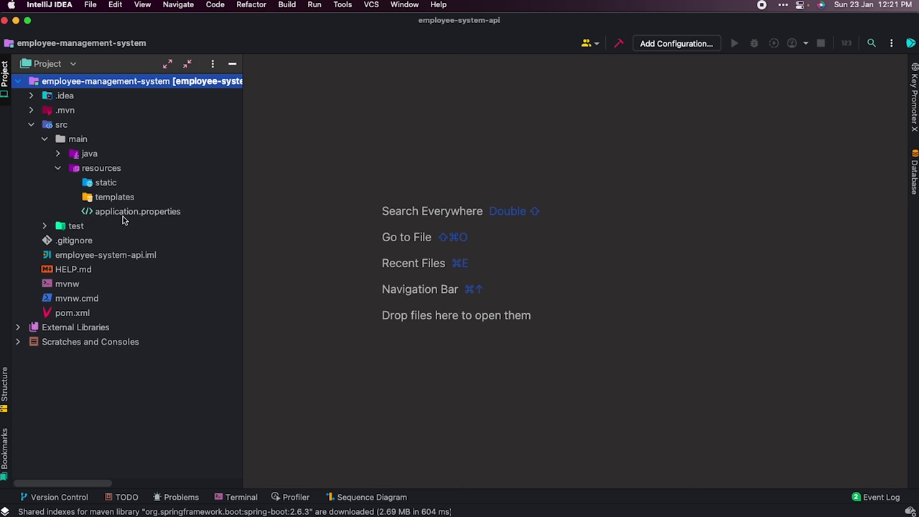
left_click(58, 154)
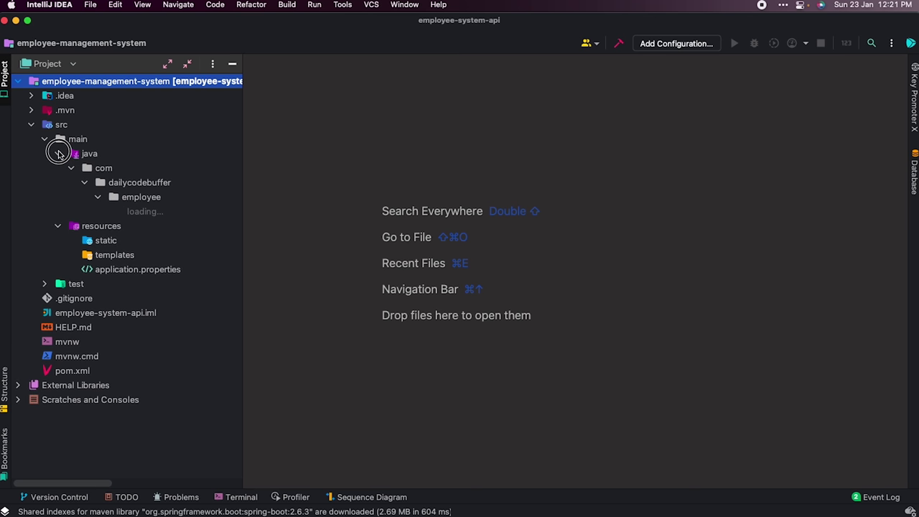
double_click(156, 212)
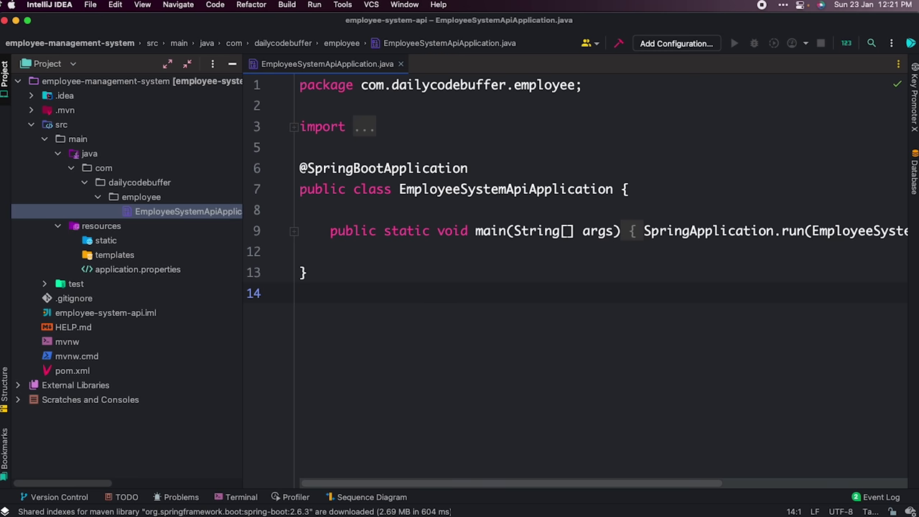
Step: Minimize IntelliJ IDEA, bring up Visual Studio Code, and in Finder create an employee-management-system-ui folder inside react-workspace
left_click(15, 20)
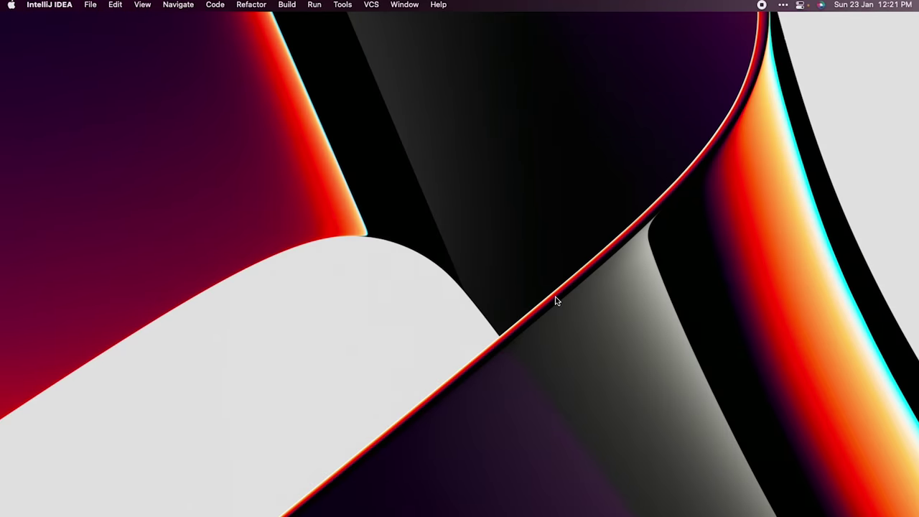
key("super+Tab")
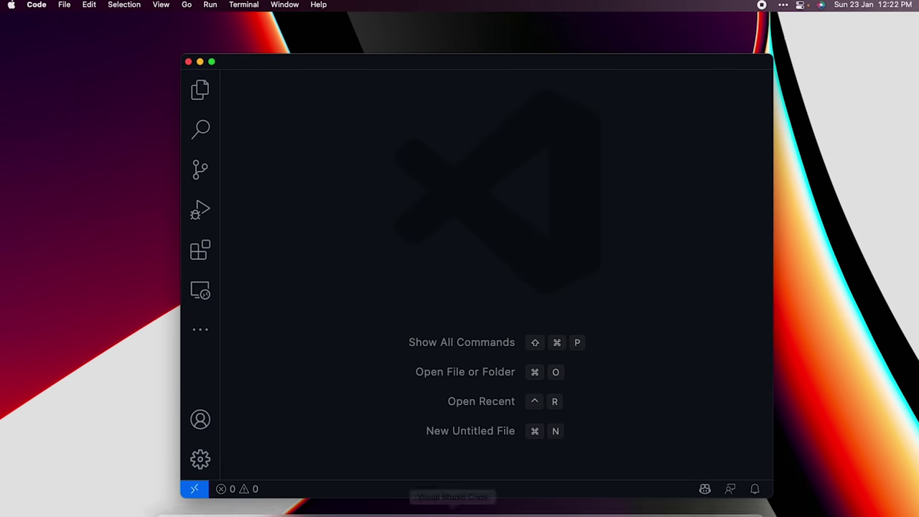
left_click(165, 500)
double_click(246, 158)
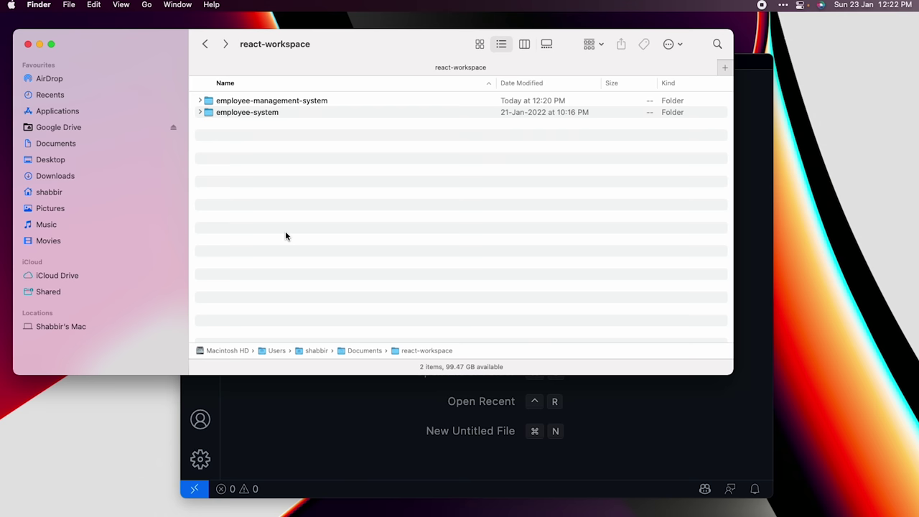
key("super+shift+n")
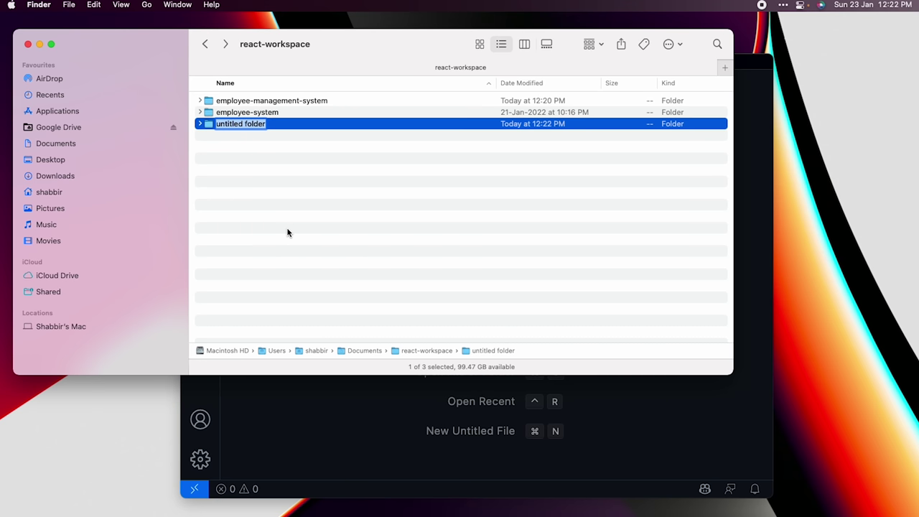
type("employee-management-system-ui")
key("Return")
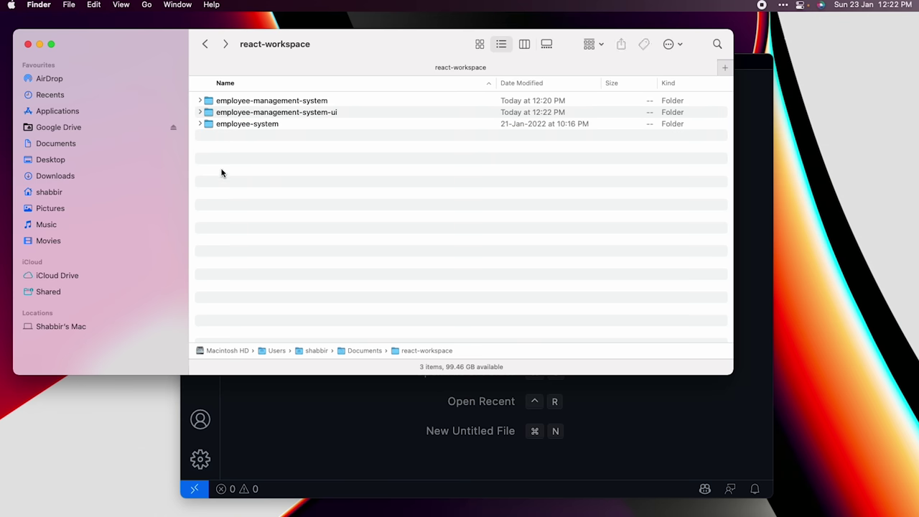
Step: Review the backend and UI project folders in react-workspace and open employee-management-system-ui in Finder
left_click(249, 128)
left_click(283, 170)
left_click(287, 103)
left_click(287, 112, "shift")
left_click(312, 136)
left_click(315, 104)
left_click(315, 112)
left_click(363, 198)
double_click(301, 112)
Step: Switch to Visual Studio Code and open the Documents/react-workspace/employee-management-system-ui folder
left_click(675, 426)
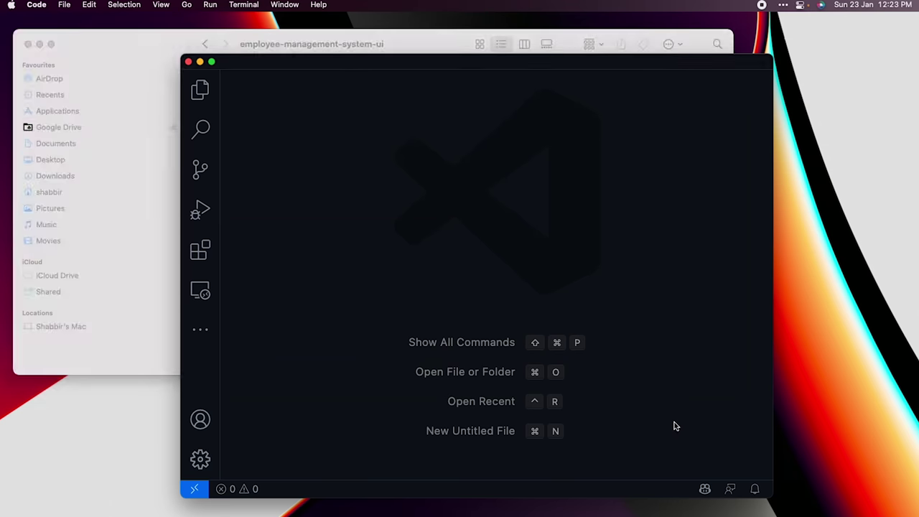
left_click(199, 89)
left_click(296, 167)
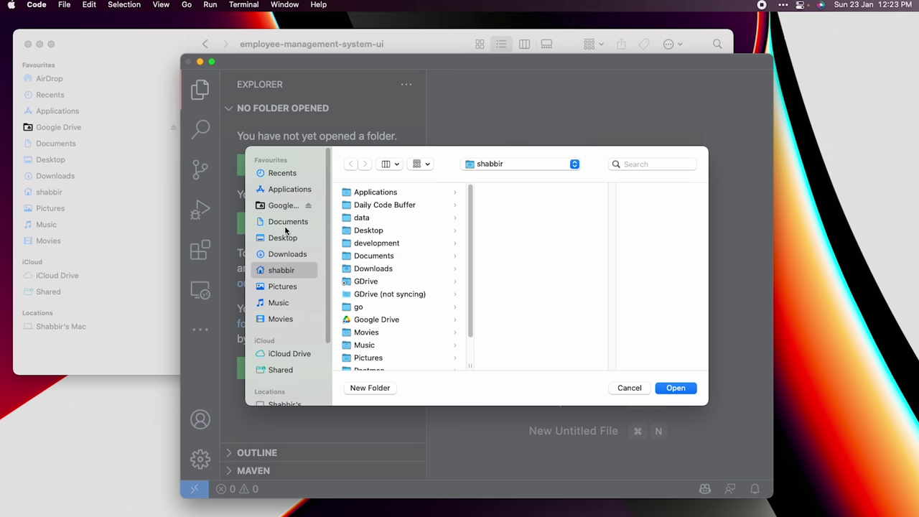
left_click(287, 222)
left_click(384, 258)
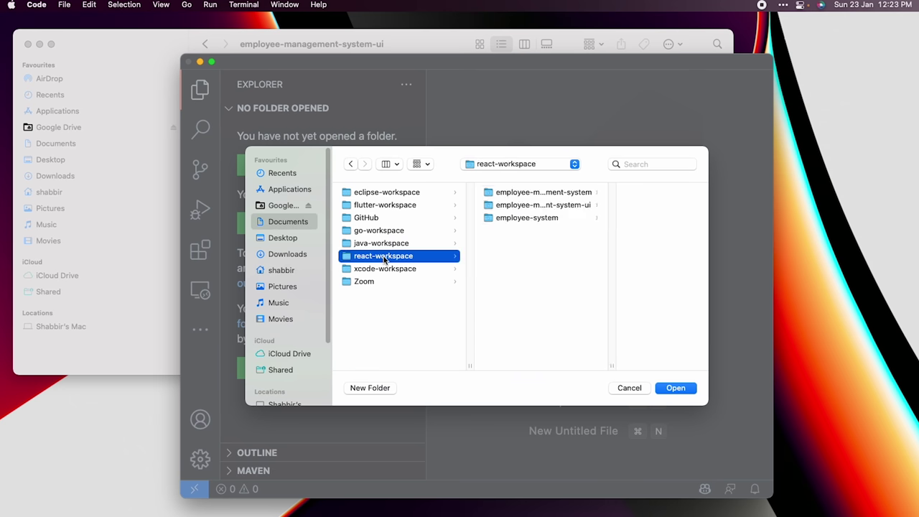
left_click(537, 206)
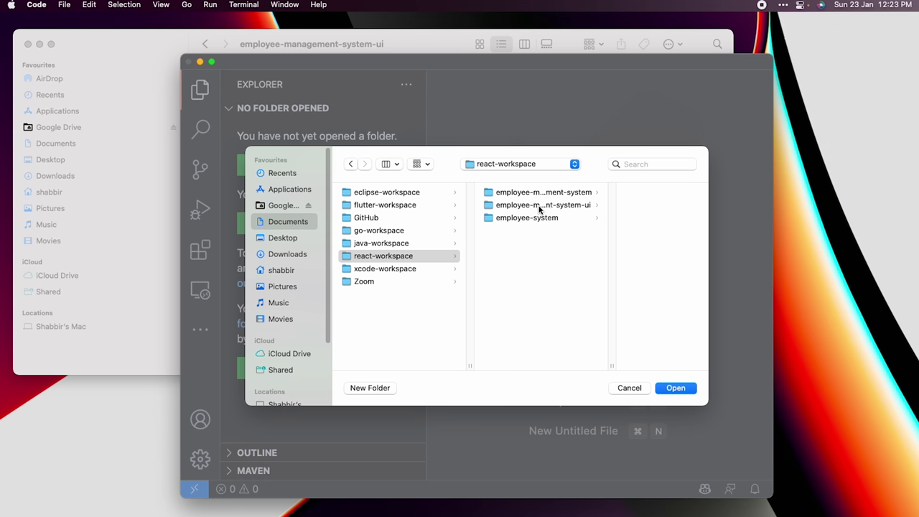
left_click(676, 390)
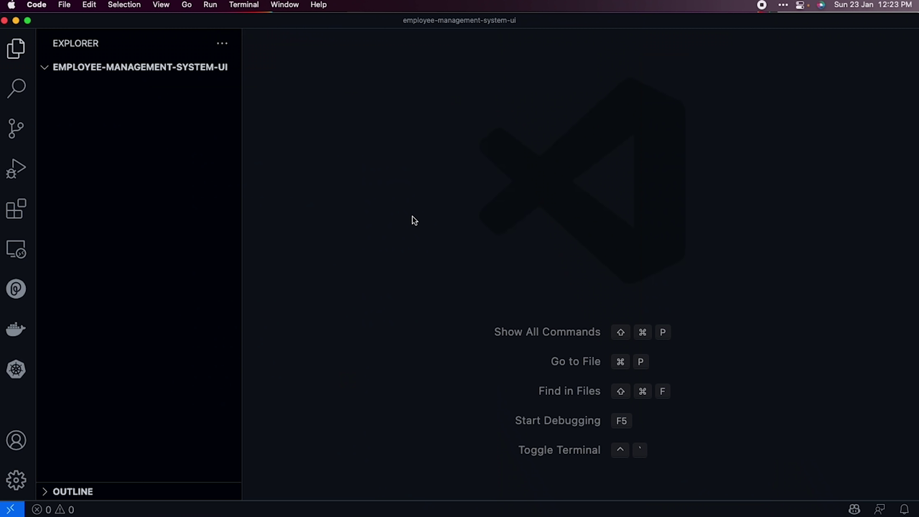
Step: Open an enlarged integrated terminal and check the installed Node version with node -v
key("ctrl+grave")
left_click_drag(460, 351, 459, 288)
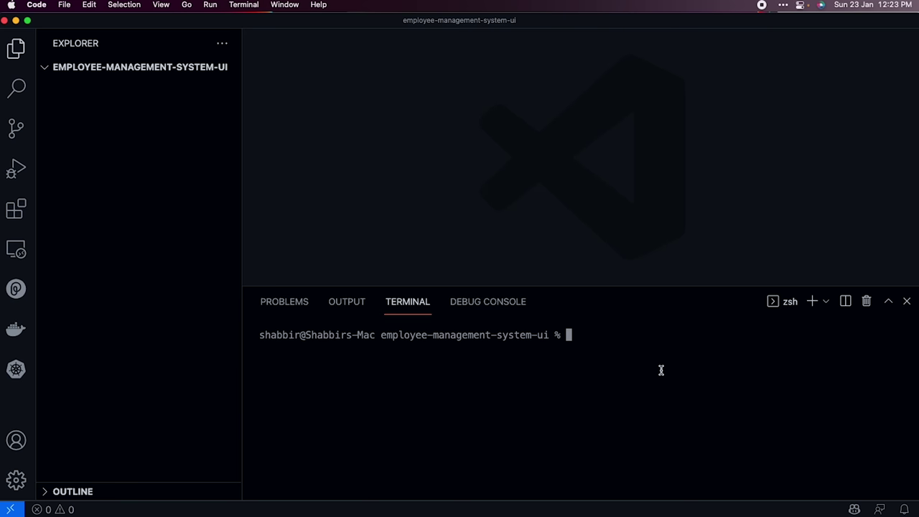
type("node -v")
key("Return")
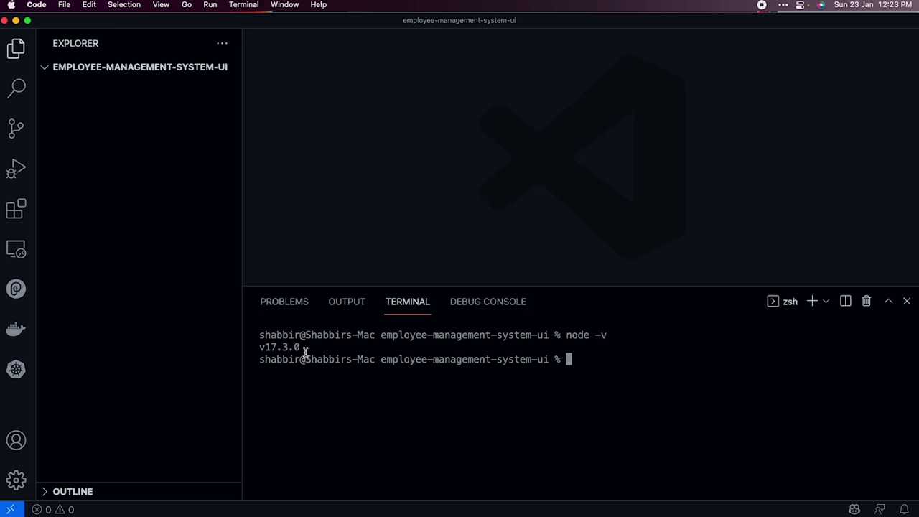
left_click_drag(305, 349, 259, 347)
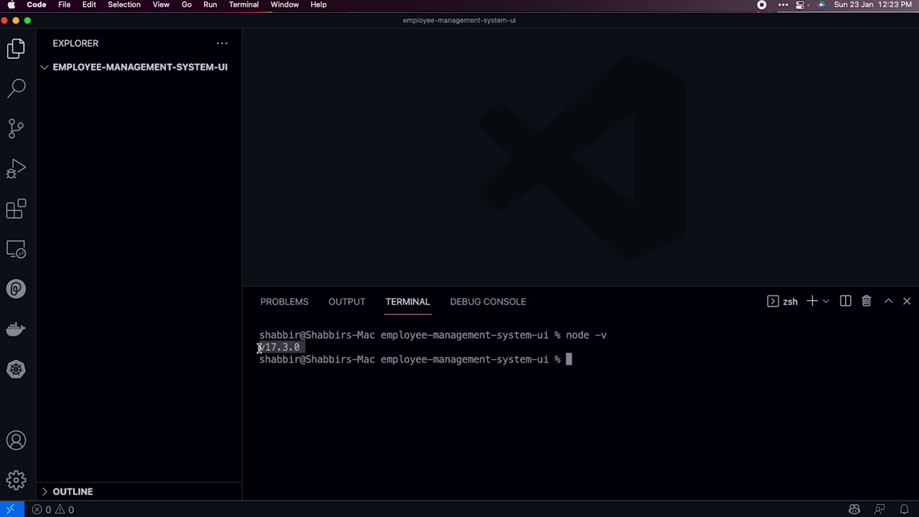
left_click(604, 364)
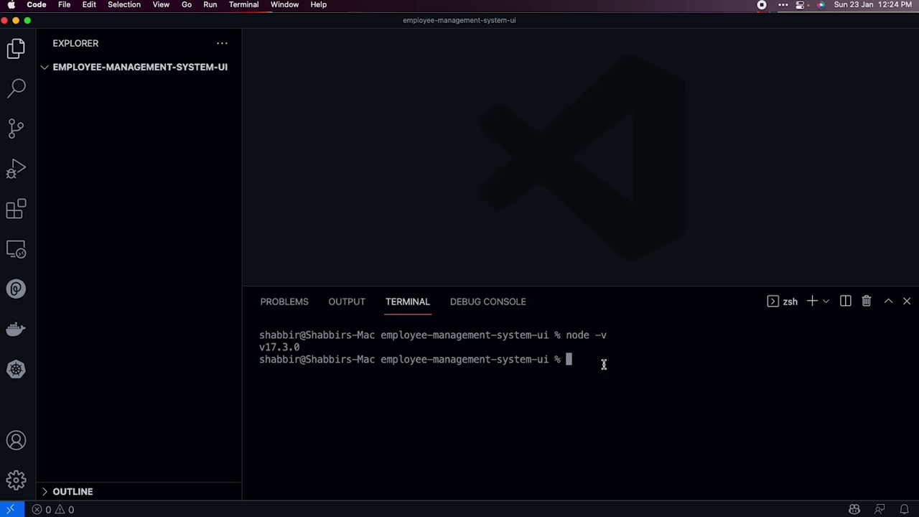
Step: Check the installed npm version in the terminal with npm -v
type("npm")
type(" 0")
type("-v")
key("BackSpace")
key("BackSpace")
key("BackSpace")
type("-v")
key("Return")
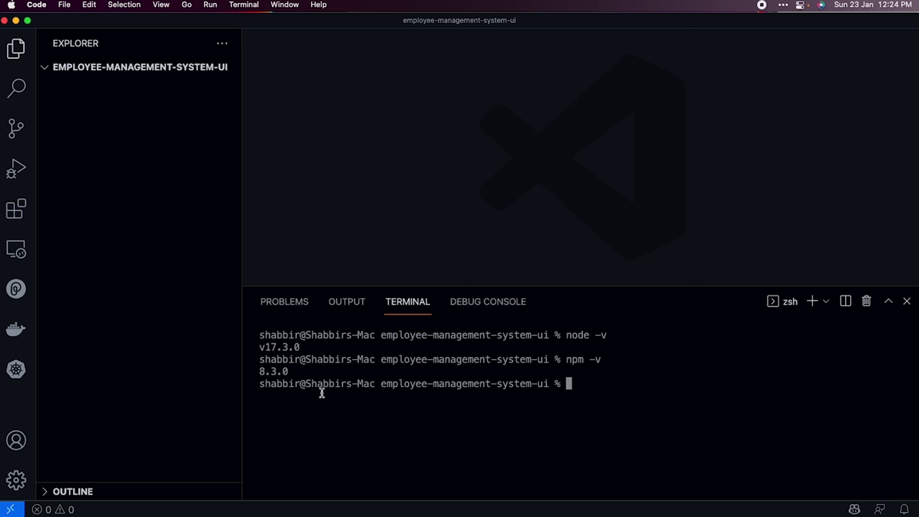